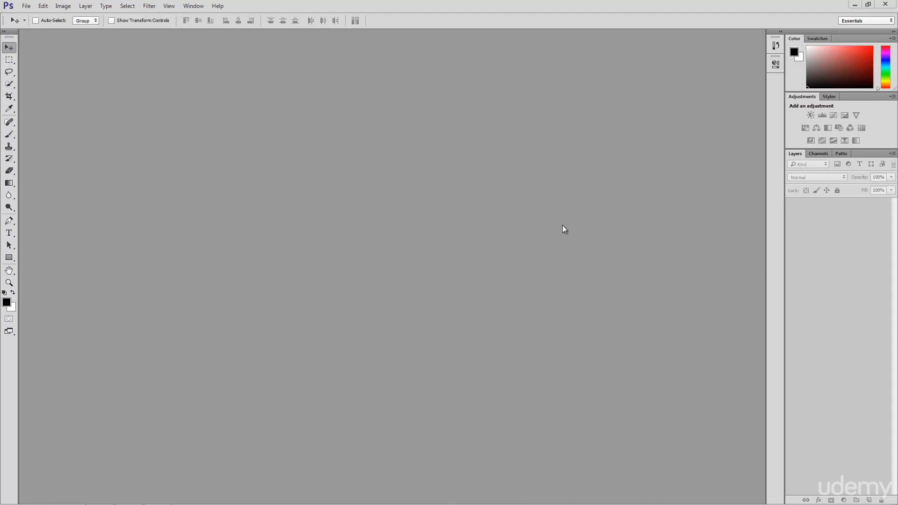
Step: Bring up the dialog for opening files and select CityScape.jpg, Laptop.jpg and Swimming.jpg one at a time
{"action": "left_click", "coordinate": [28, 6]}
{"action": "left_click", "coordinate": [41, 25]}
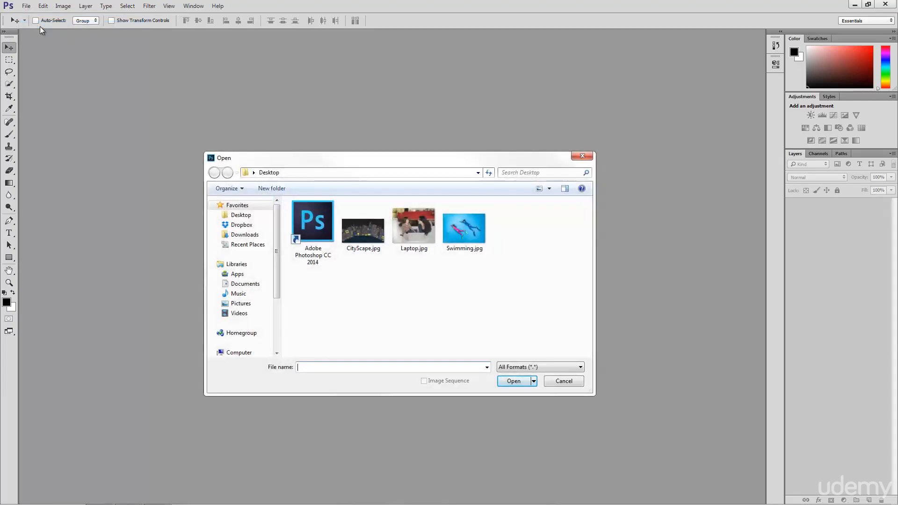
{"action": "left_click", "coordinate": [363, 229]}
{"action": "left_click", "coordinate": [414, 229]}
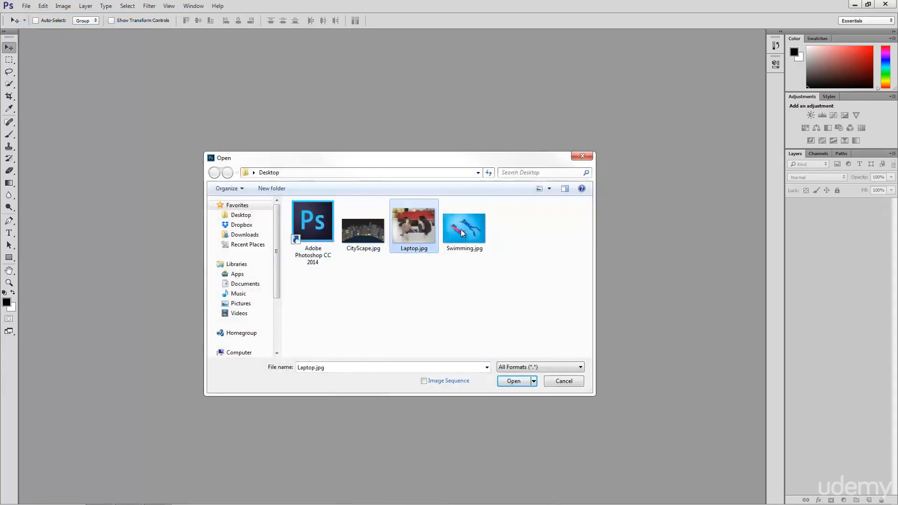
{"action": "left_click", "coordinate": [461, 229]}
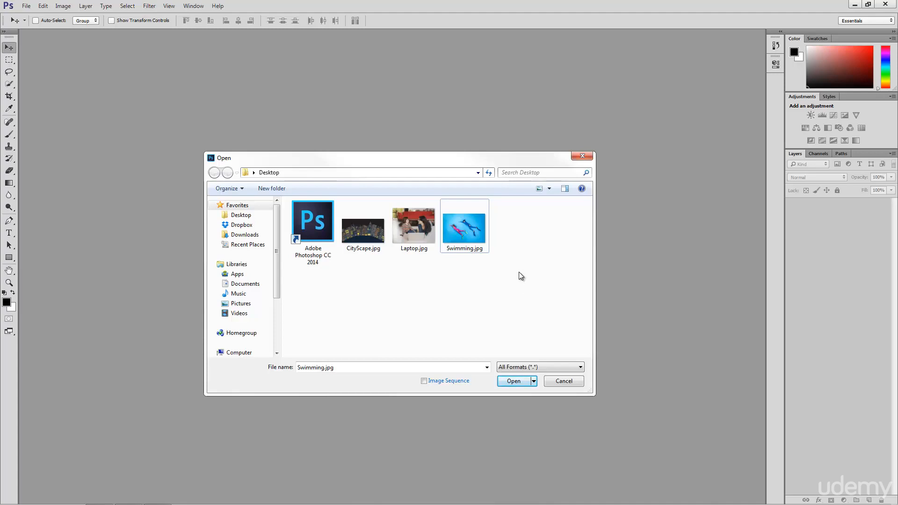
Step: Select the three JPG images together with a selection box around their thumbnails, and clear the selection
{"action": "left_click_drag", "start_coordinate": [492, 266], "coordinate": [362, 218]}
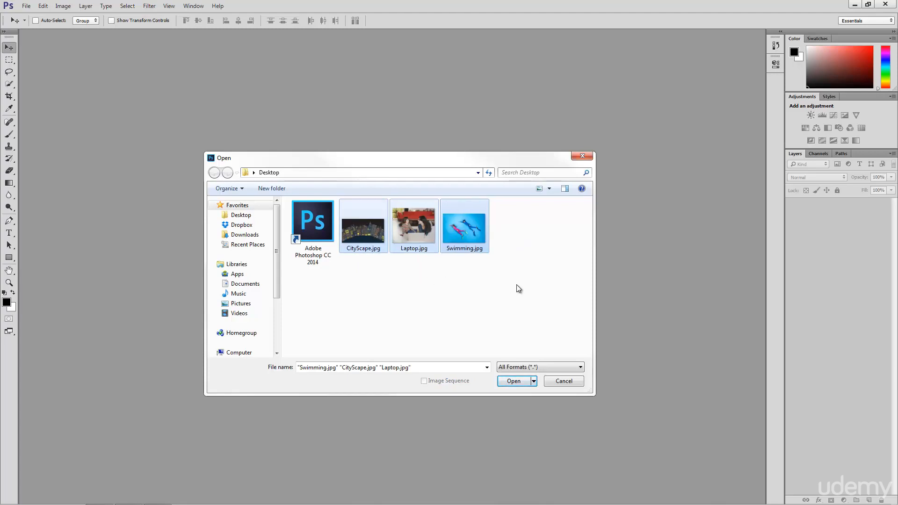
{"action": "left_click_drag", "start_coordinate": [519, 284], "coordinate": [369, 225]}
{"action": "triple_click", "coordinate": [418, 369]}
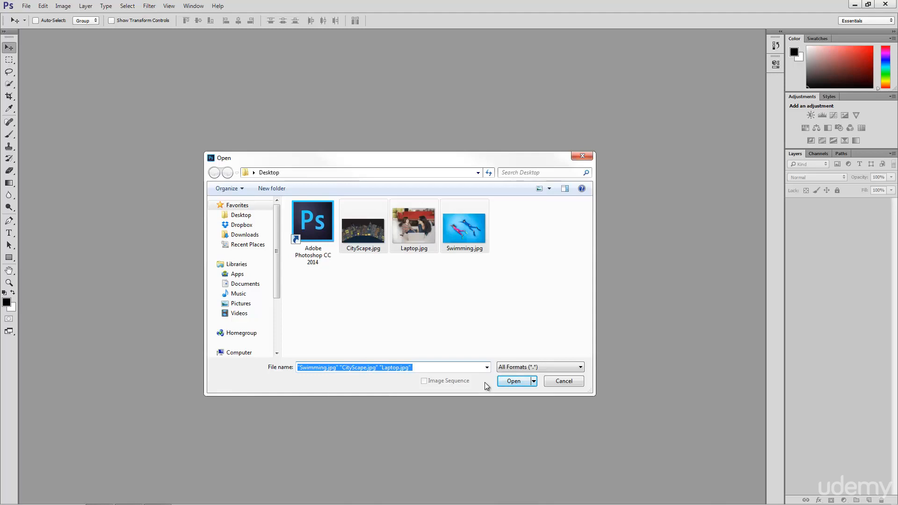
{"action": "left_click", "coordinate": [530, 256]}
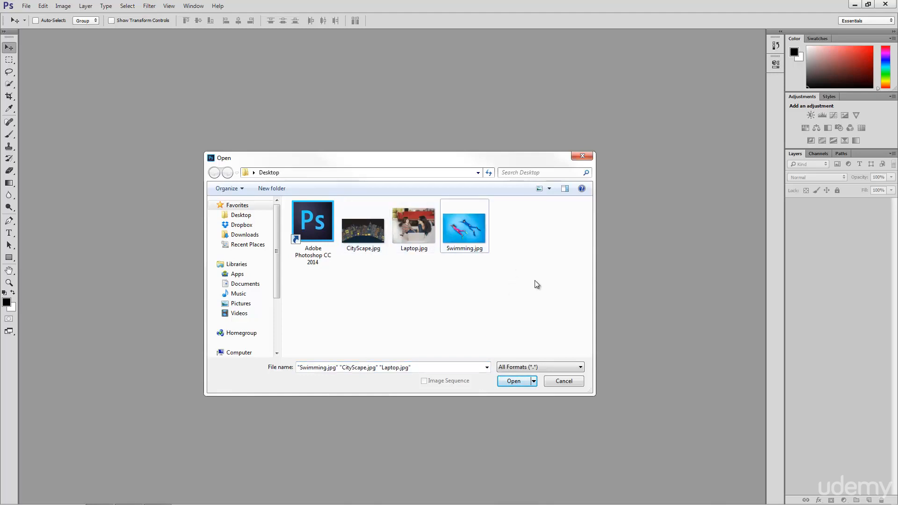
Step: Select the continuous range of files from CityScape.jpg to Swimming.jpg, and clear the selection
{"action": "left_click", "coordinate": [367, 231]}
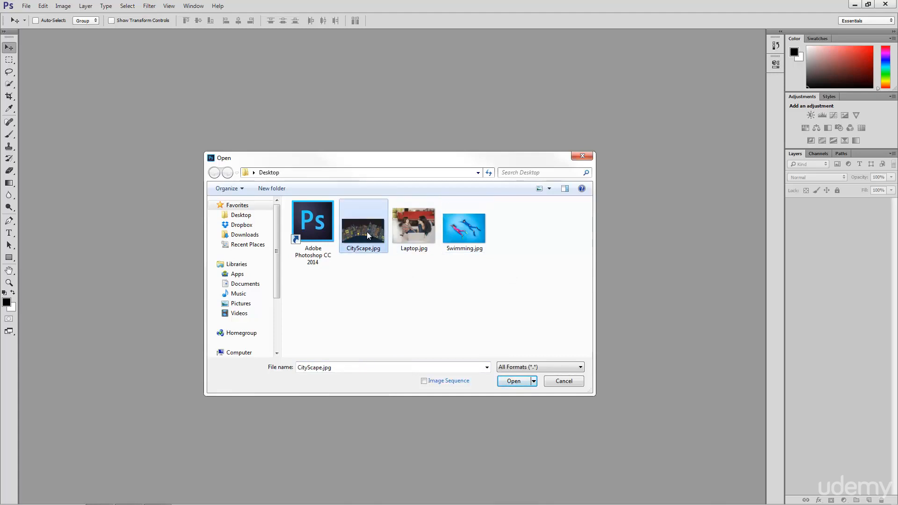
{"action": "left_click", "coordinate": [470, 229], "text": "shift"}
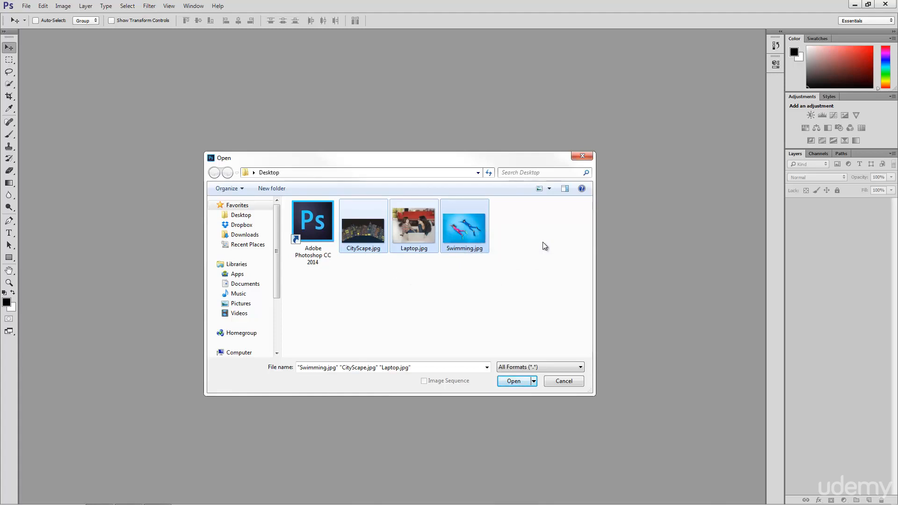
{"action": "left_click", "coordinate": [542, 255]}
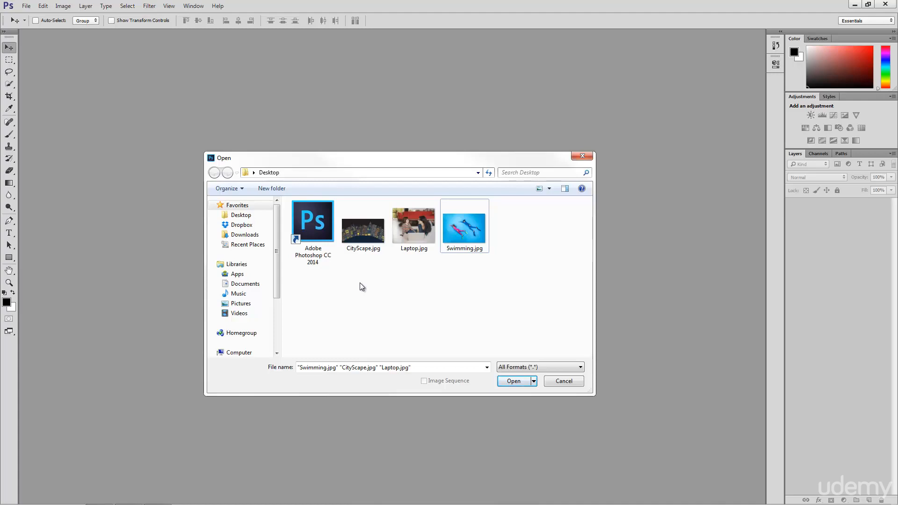
Step: Add CityScape.jpg, Swimming.jpg and Laptop.jpg individually to one selection and open all three images
{"action": "left_click", "coordinate": [367, 241]}
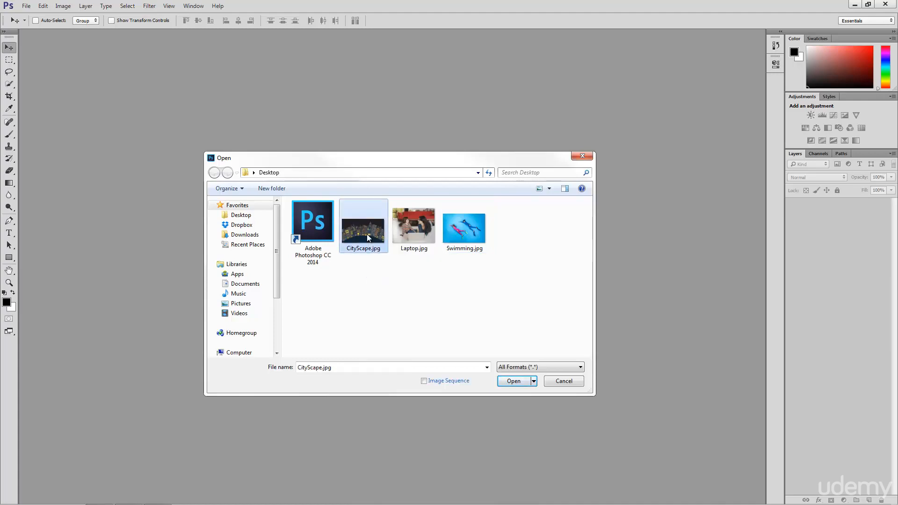
{"action": "left_click", "coordinate": [457, 234], "text": "ctrl"}
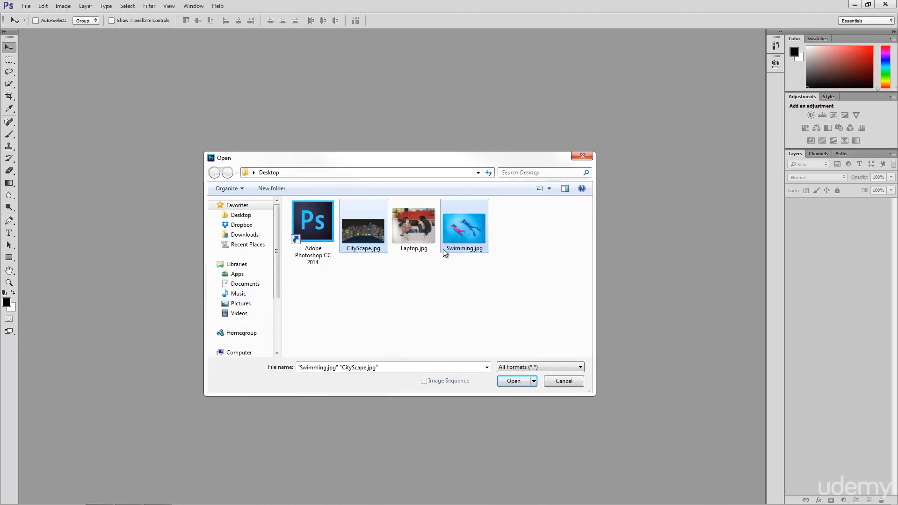
{"action": "left_click", "coordinate": [419, 233], "text": "ctrl"}
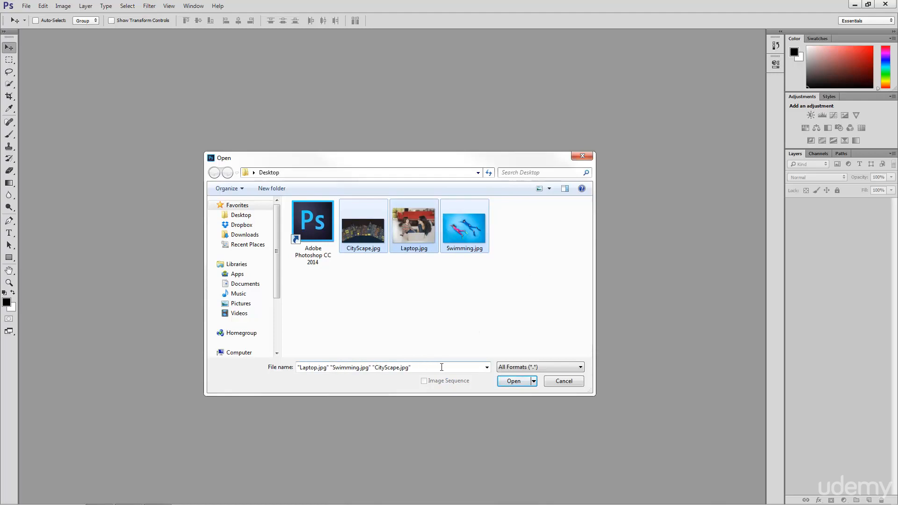
{"action": "left_click", "coordinate": [513, 381]}
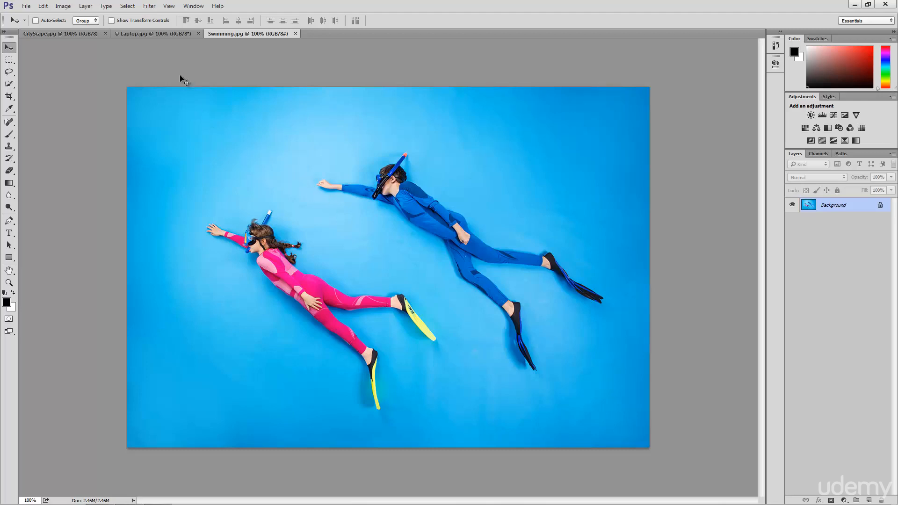
Step: View the open Laptop.jpg and CityScape.jpg documents in turn
{"action": "left_click", "coordinate": [158, 32]}
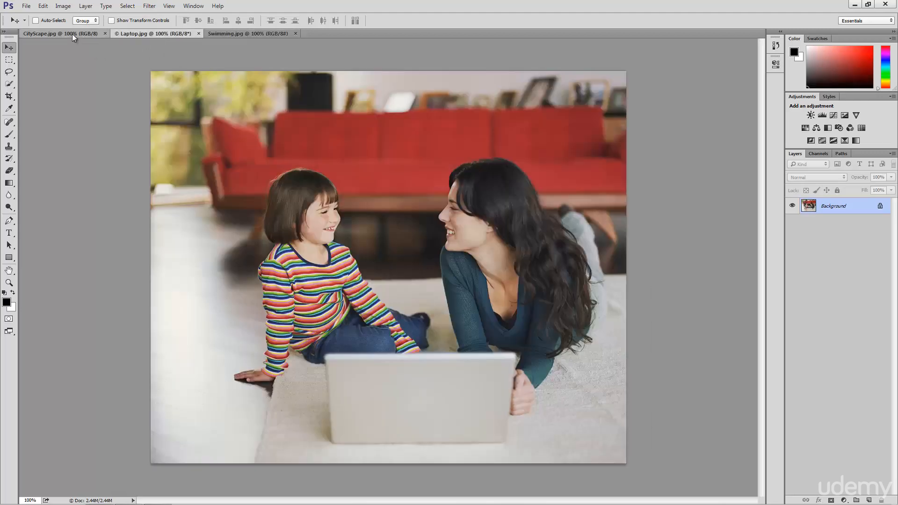
{"action": "left_click", "coordinate": [72, 33]}
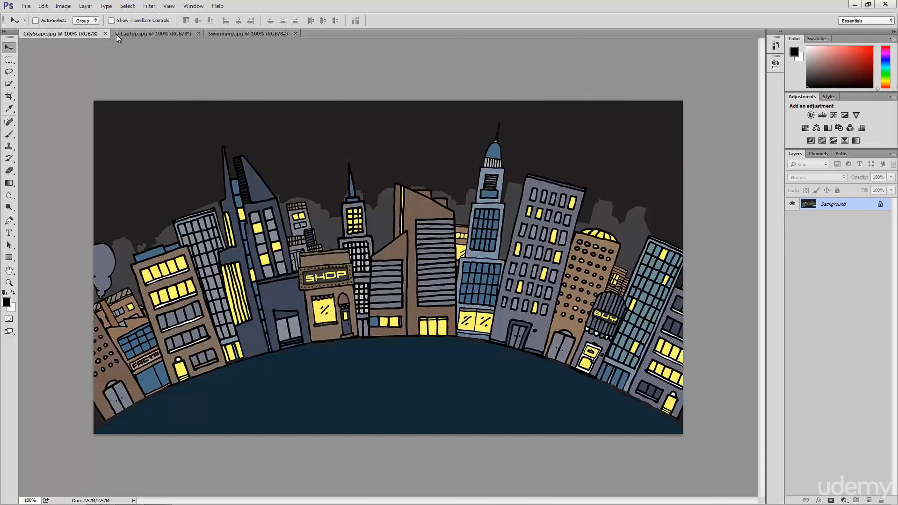
{"action": "left_click", "coordinate": [167, 36]}
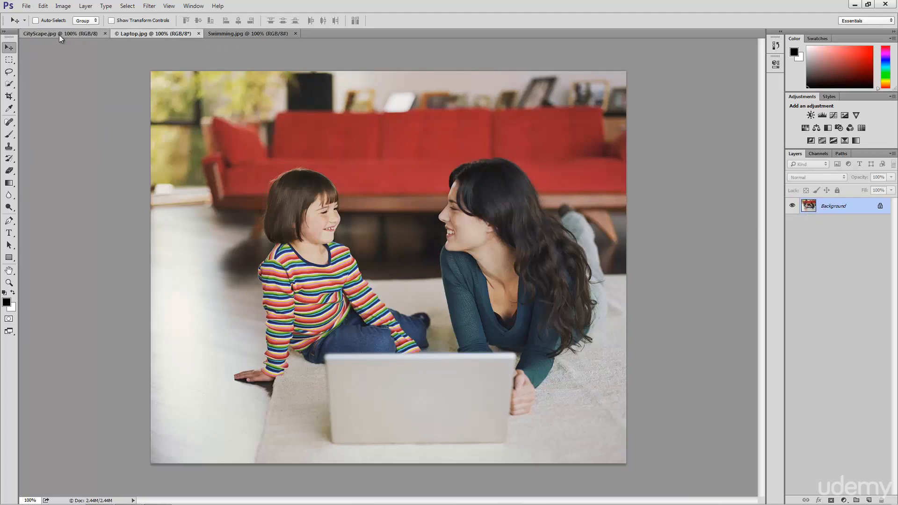
{"action": "key", "text": "ctrl+shift+Tab"}
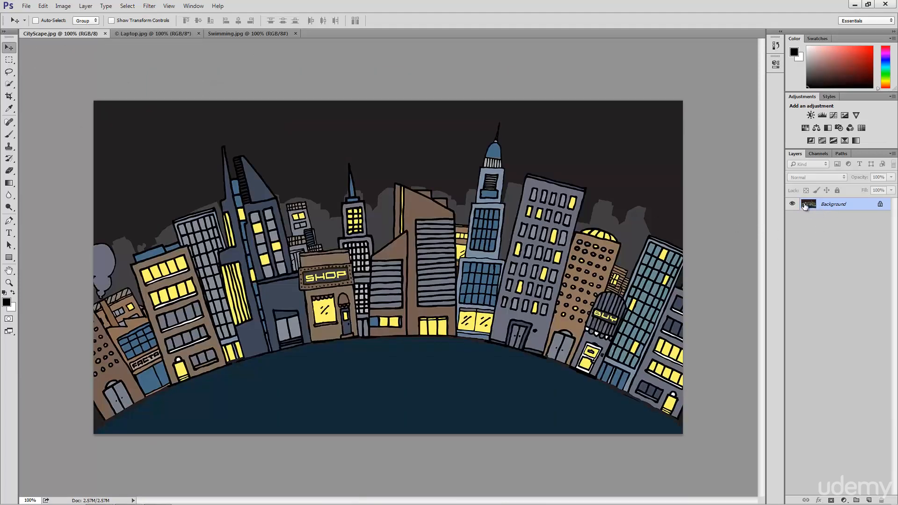
Step: Copy the Swimming.jpg image freehand into CityScape.jpg as an off-centre layer, and delete that layer
{"action": "left_click", "coordinate": [233, 36]}
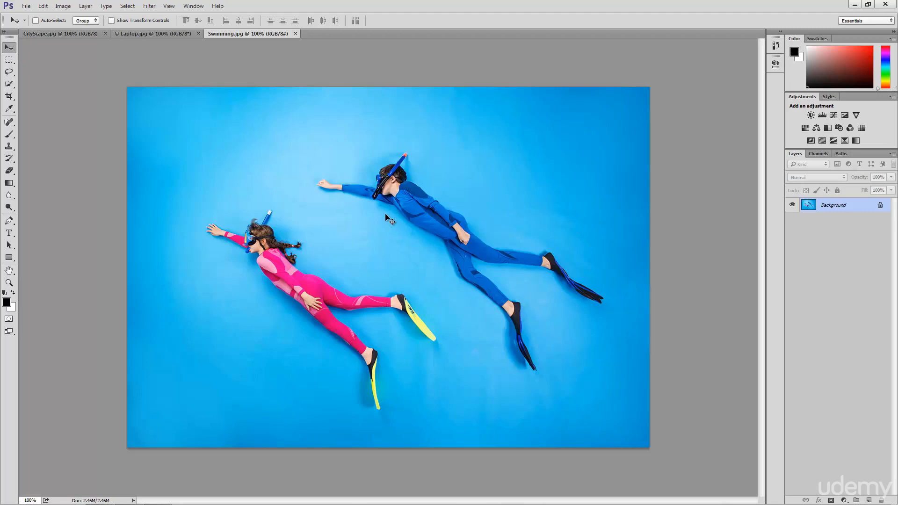
{"action": "left_click", "coordinate": [80, 34]}
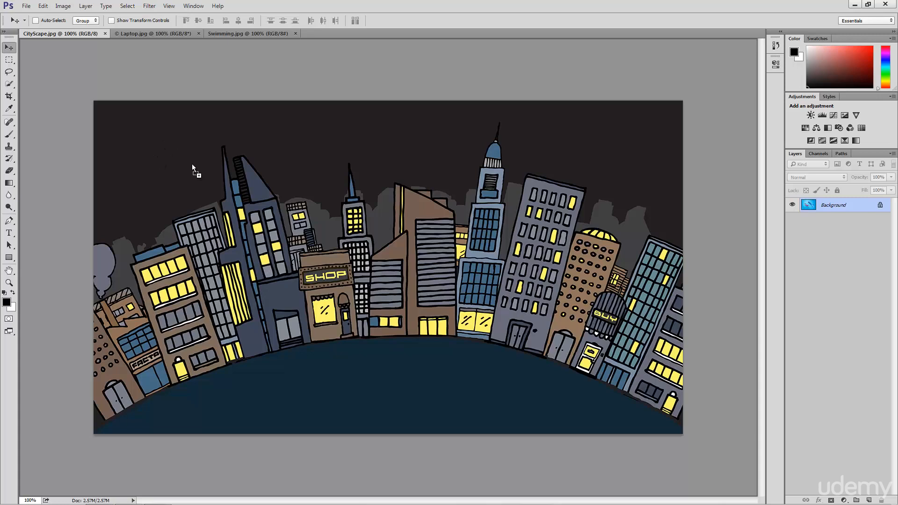
{"action": "left_click_drag", "start_coordinate": [191, 163], "coordinate": [191, 164]}
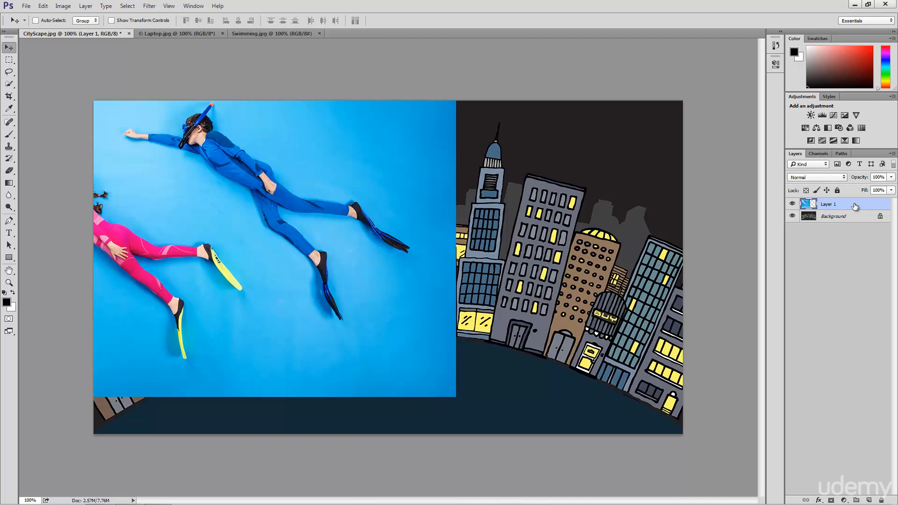
{"action": "left_click_drag", "start_coordinate": [855, 206], "coordinate": [882, 498]}
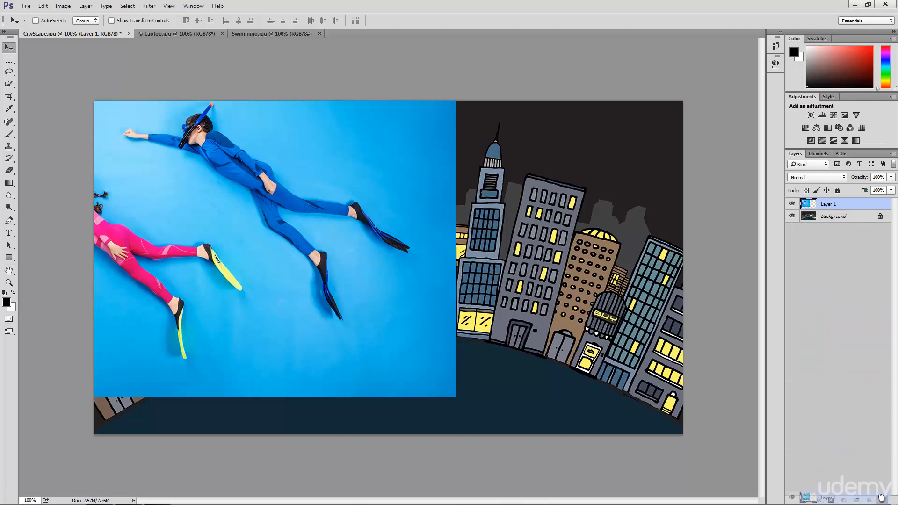
{"action": "left_click_drag", "start_coordinate": [881, 499], "coordinate": [881, 499]}
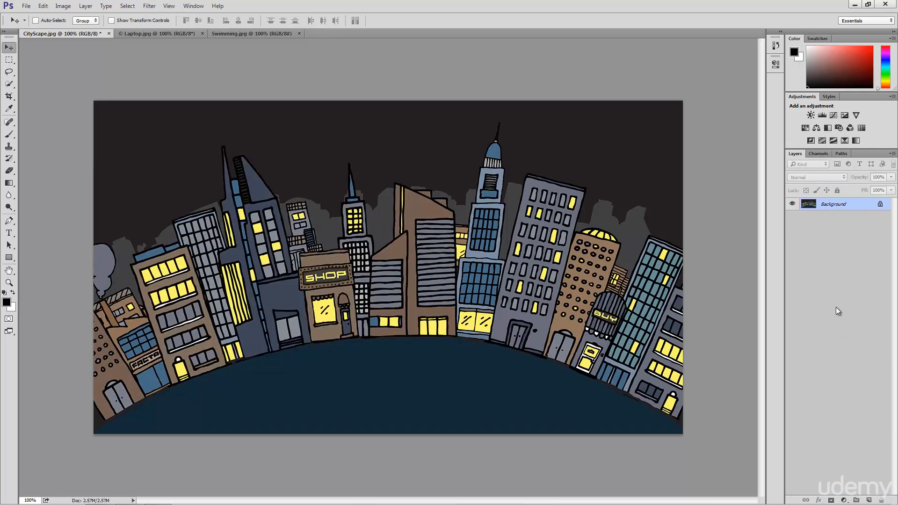
Step: Copy the Swimming.jpg image into CityScape.jpg with the Move tool as a new layer centred on the canvas
{"action": "left_click", "coordinate": [253, 33]}
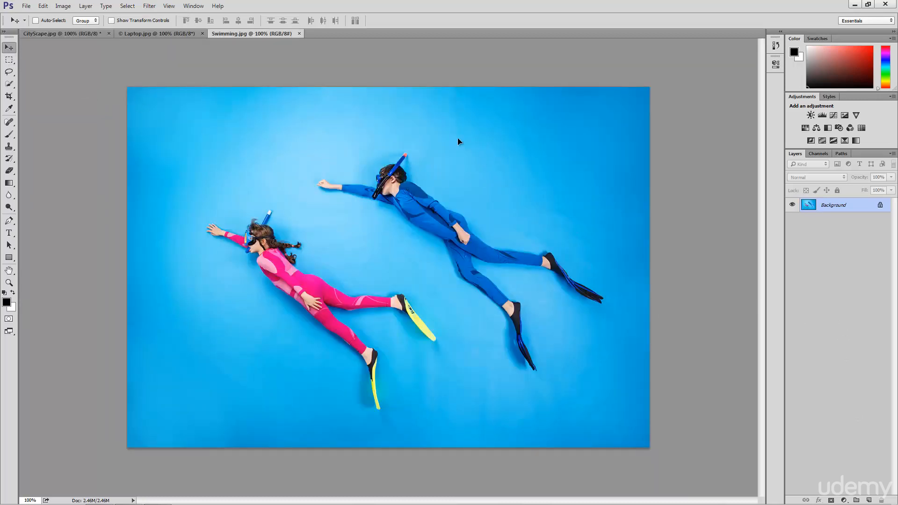
{"action": "left_click_drag", "start_coordinate": [458, 138], "coordinate": [303, 164]}
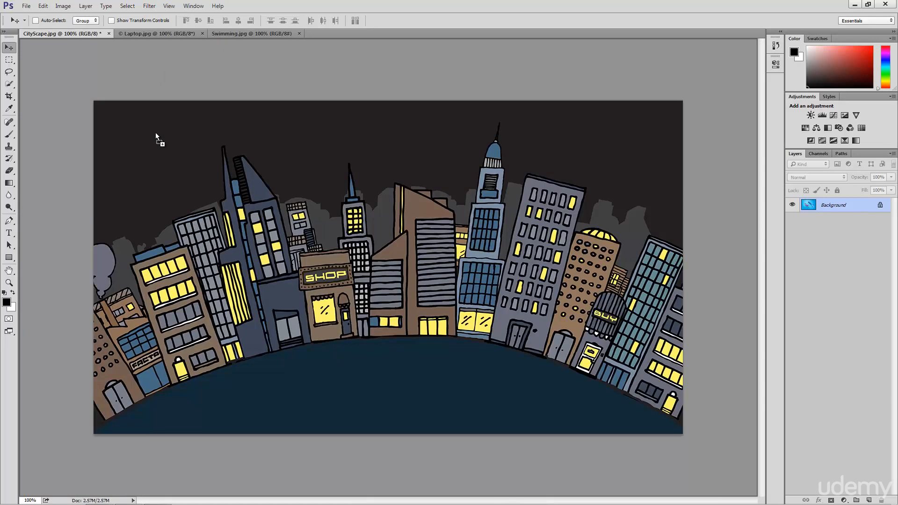
{"action": "left_click_drag", "start_coordinate": [155, 133], "coordinate": [156, 133]}
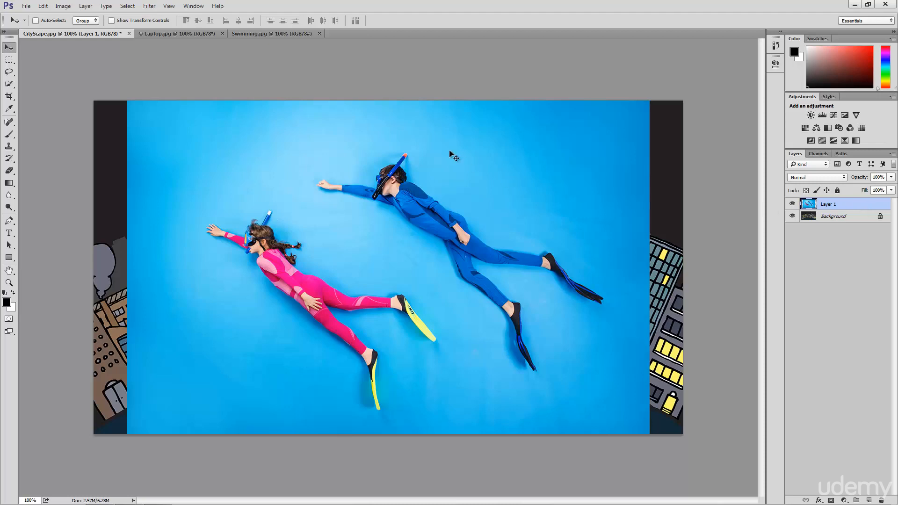
Step: Check the Laptop.jpg and Swimming.jpg documents, and close Swimming.jpg
{"action": "left_click", "coordinate": [176, 32]}
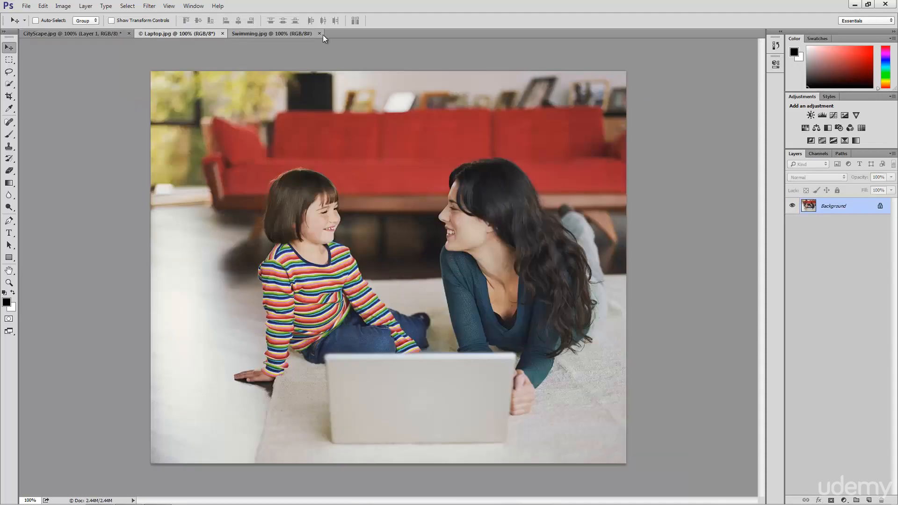
{"action": "left_click", "coordinate": [302, 34]}
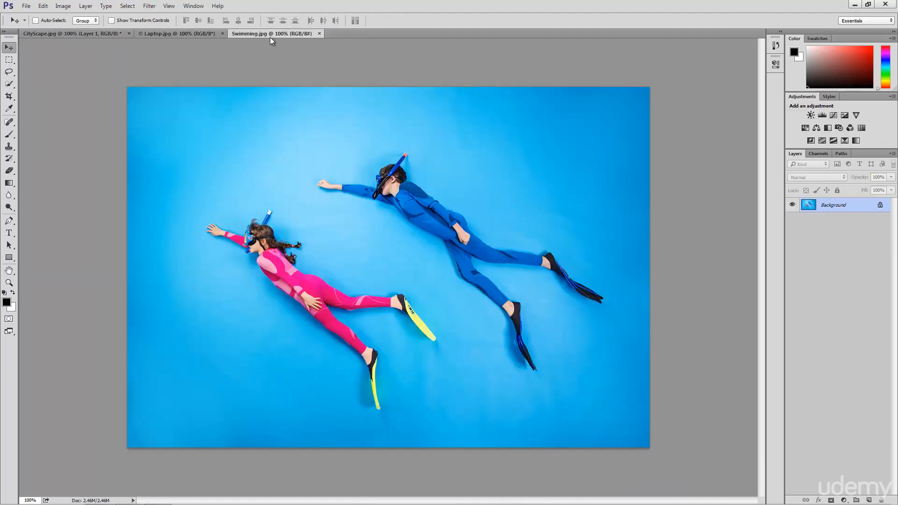
{"action": "left_click", "coordinate": [320, 33]}
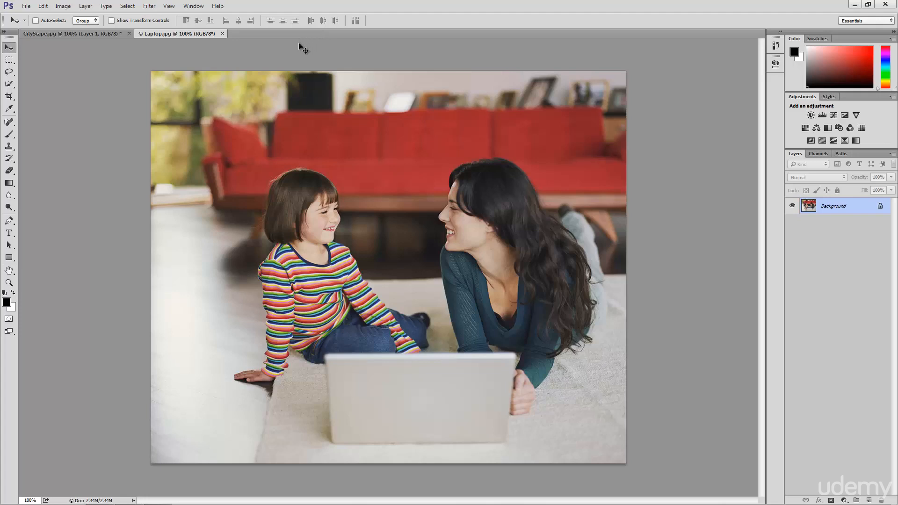
Step: Select the entire canvas of Laptop.jpg and cut the image
{"action": "left_click", "coordinate": [127, 6]}
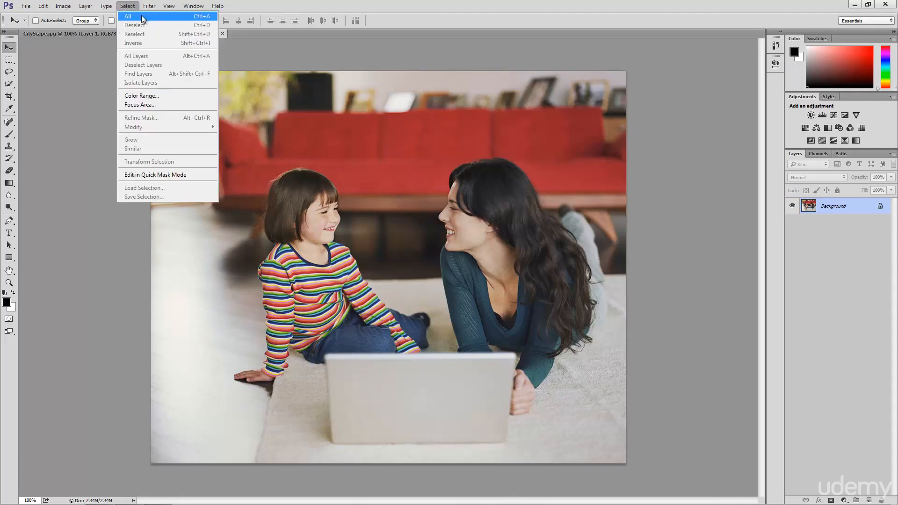
{"action": "left_click", "coordinate": [142, 20]}
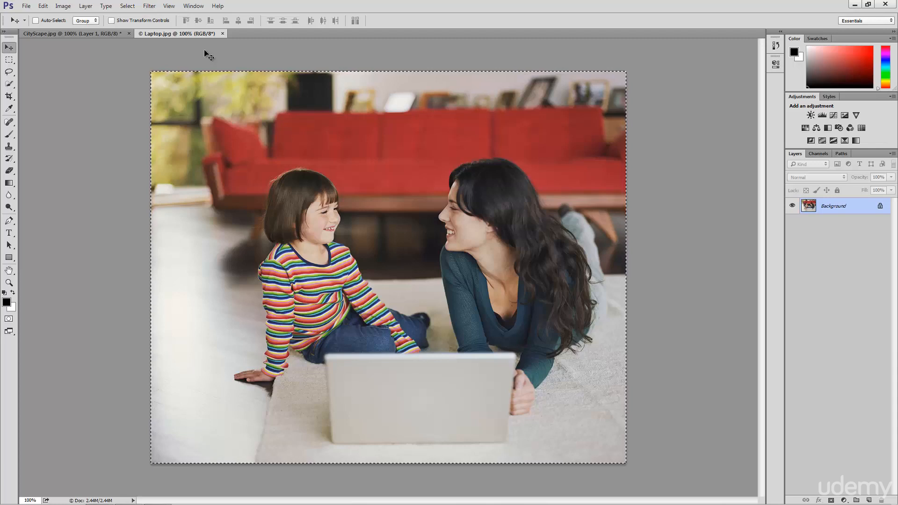
{"action": "left_click", "coordinate": [42, 7]}
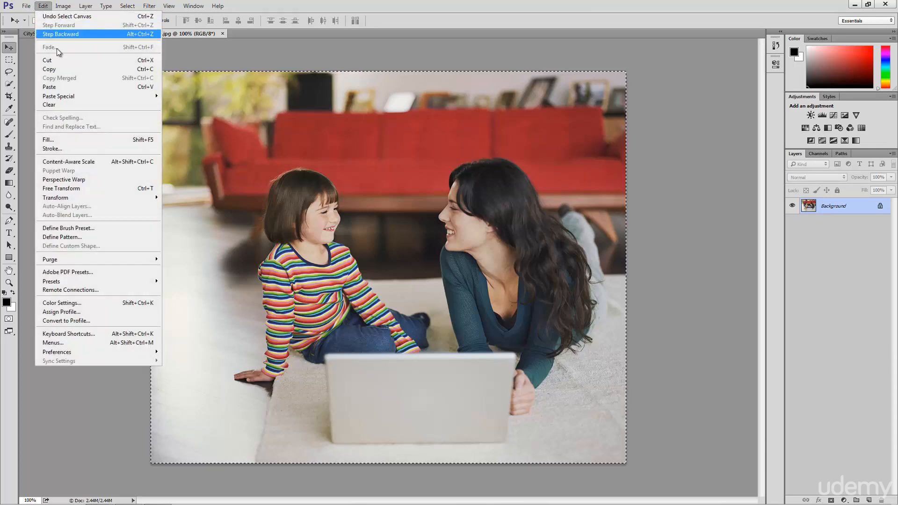
{"action": "left_click", "coordinate": [57, 60]}
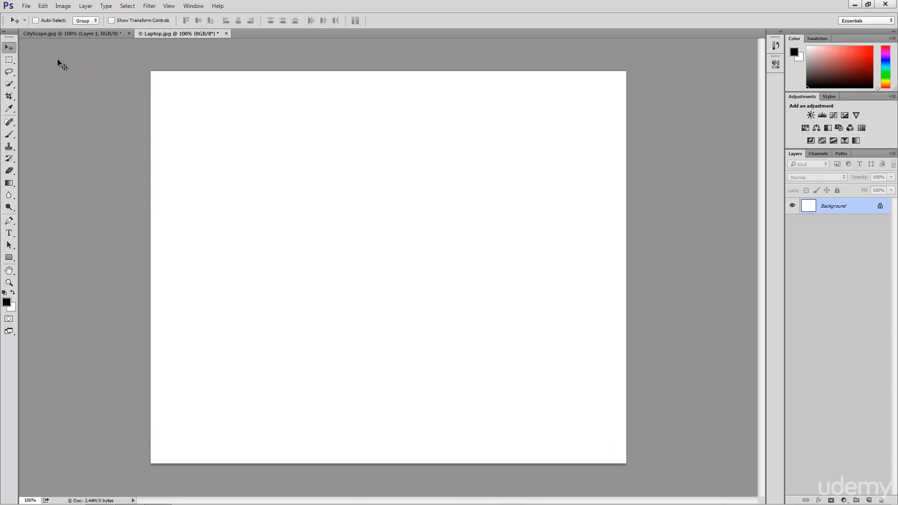
Step: Paste the cut Laptop.jpg image into CityScape.jpg as a new layer above the swimmers
{"action": "left_click", "coordinate": [56, 33]}
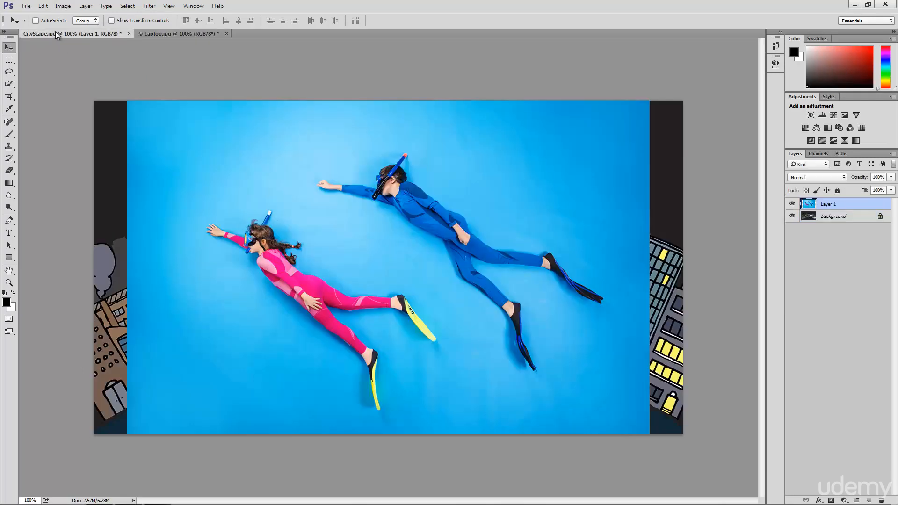
{"action": "left_click", "coordinate": [44, 7]}
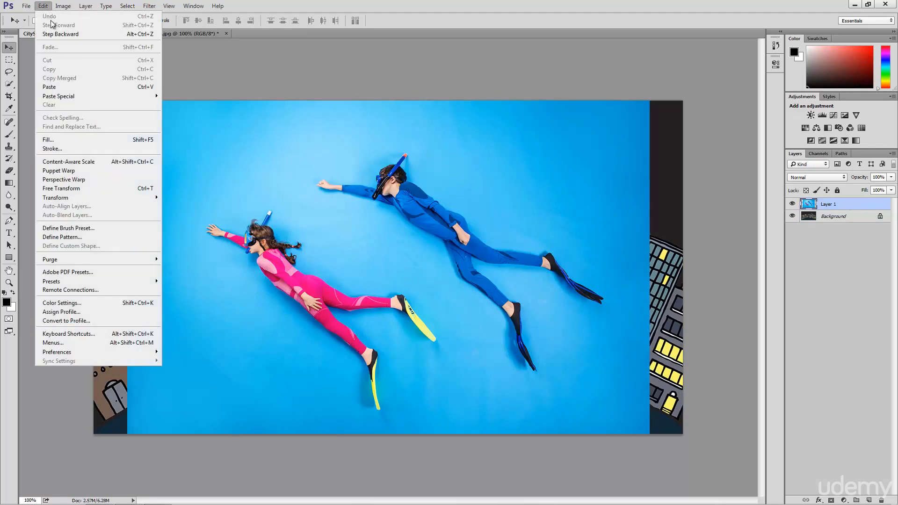
{"action": "left_click", "coordinate": [49, 87]}
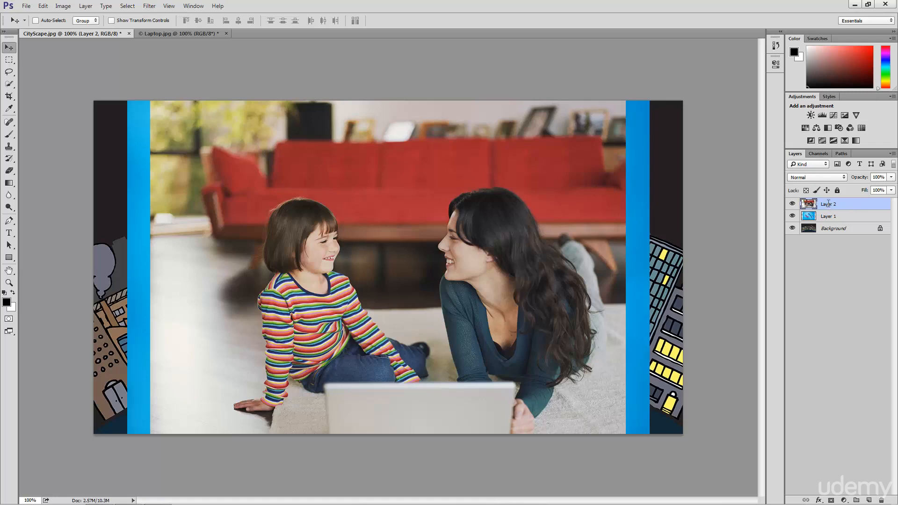
Step: Rename the topmost layer, the pasted laptop image, as Laptop and deselect it
{"action": "double_click", "coordinate": [828, 204]}
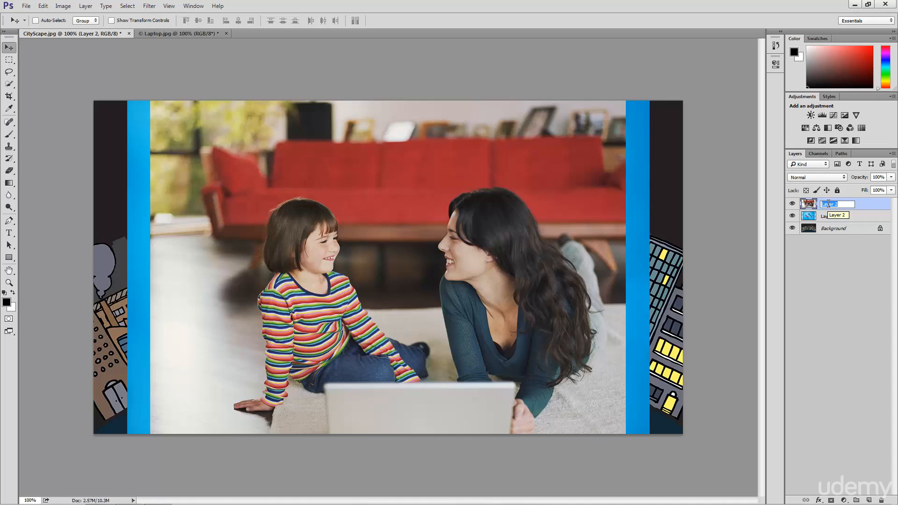
{"action": "type", "text": "Laptop"}
{"action": "left_click", "coordinate": [835, 267]}
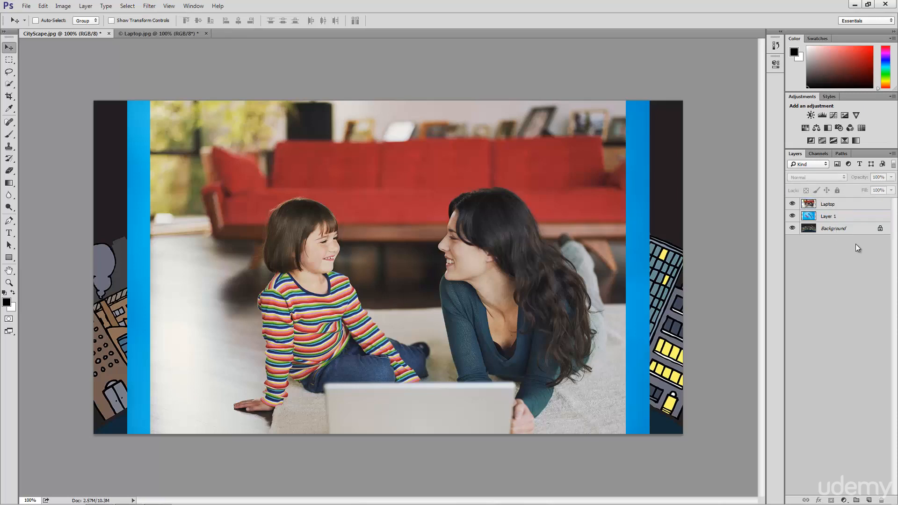
Step: Hide the Laptop layer and rename the swimmers' layer as Swimming
{"action": "left_click", "coordinate": [793, 205]}
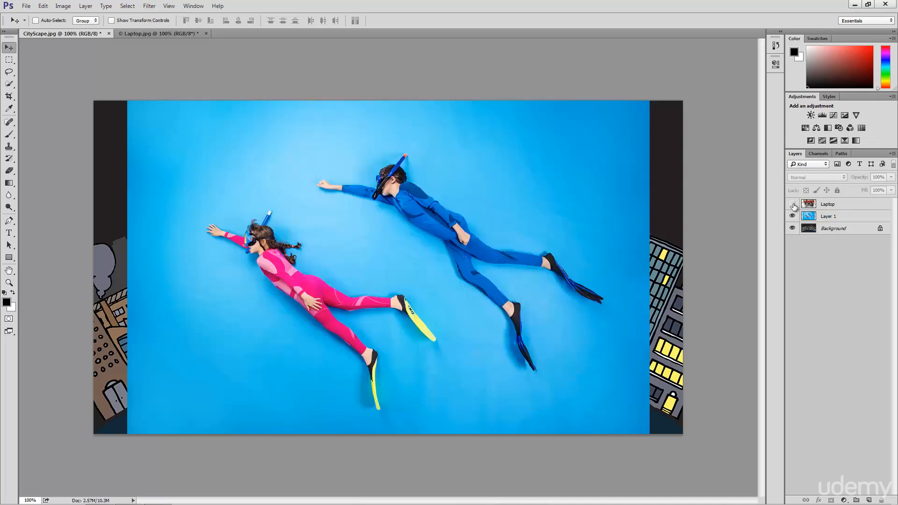
{"action": "left_click", "coordinate": [821, 206]}
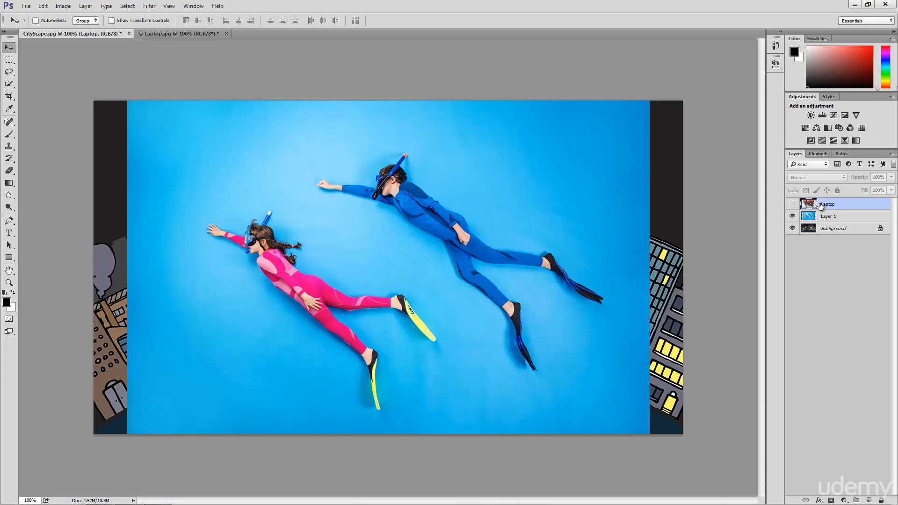
{"action": "left_click", "coordinate": [848, 219]}
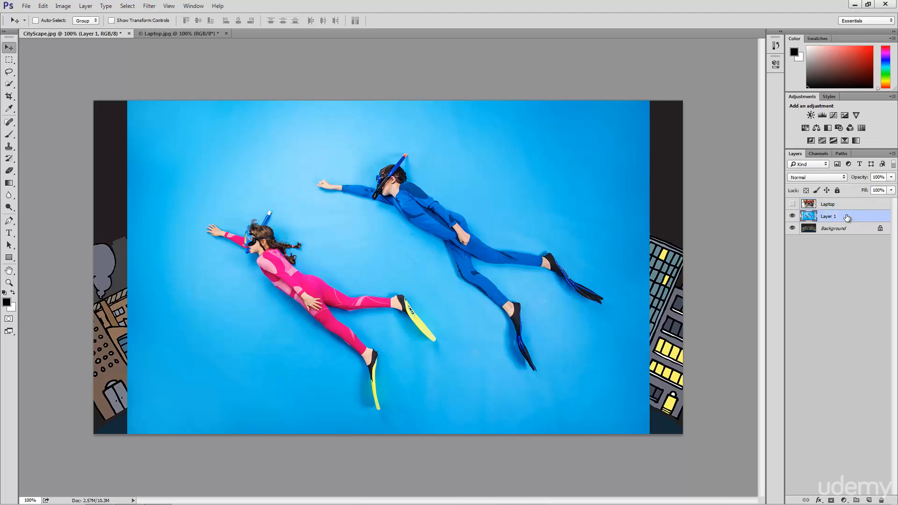
{"action": "left_click", "coordinate": [847, 206]}
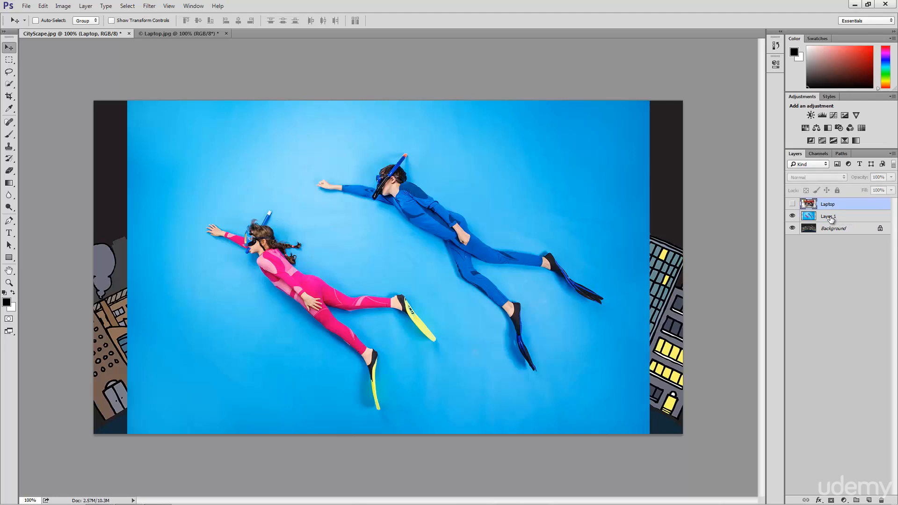
{"action": "double_click", "coordinate": [829, 216]}
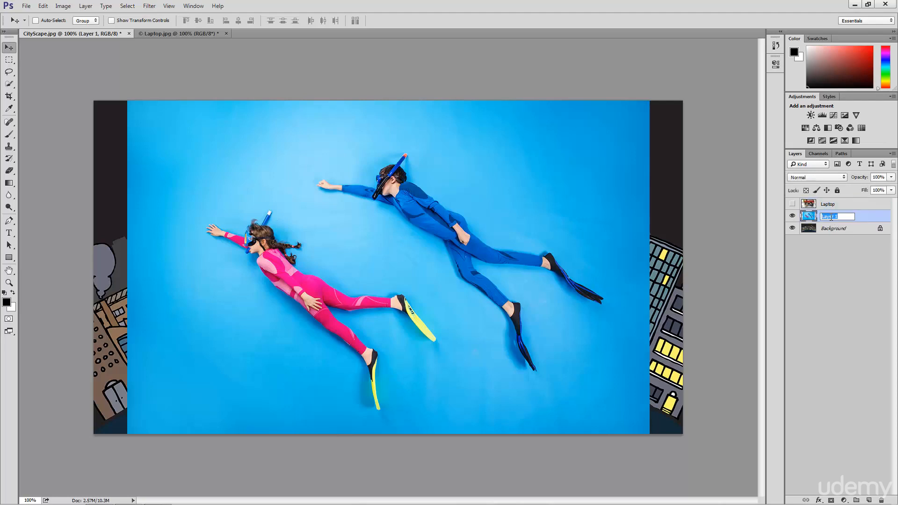
{"action": "type", "text": "Swimming"}
{"action": "key", "text": "Return"}
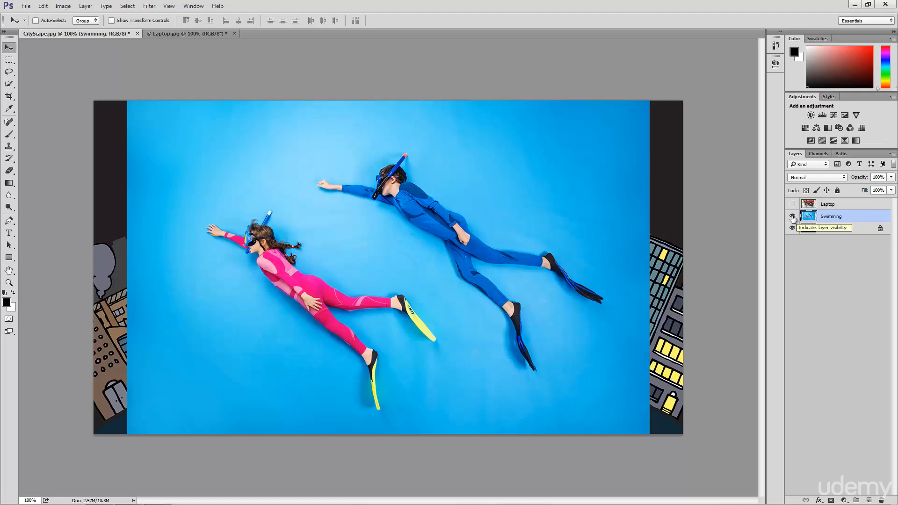
Step: Hide the Swimming layer and convert the locked Background into a regular layer named CityScape
{"action": "left_click", "coordinate": [792, 217]}
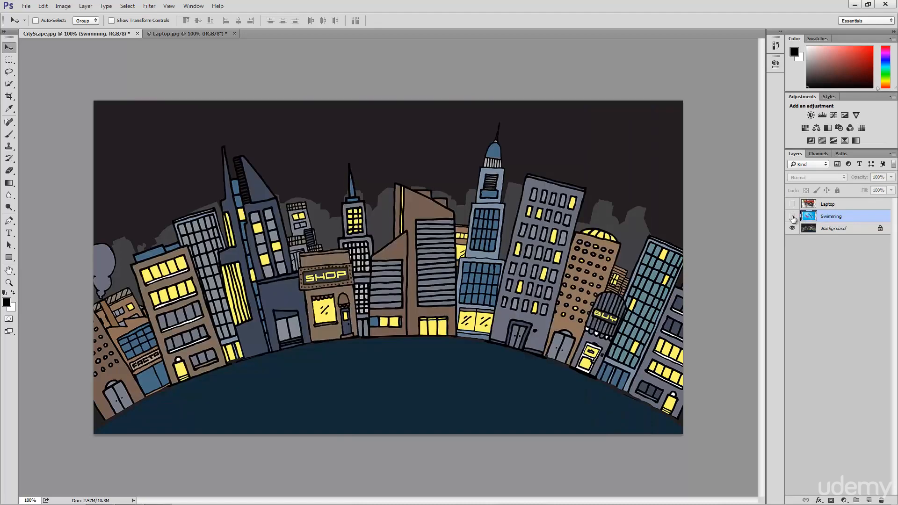
{"action": "double_click", "coordinate": [834, 229]}
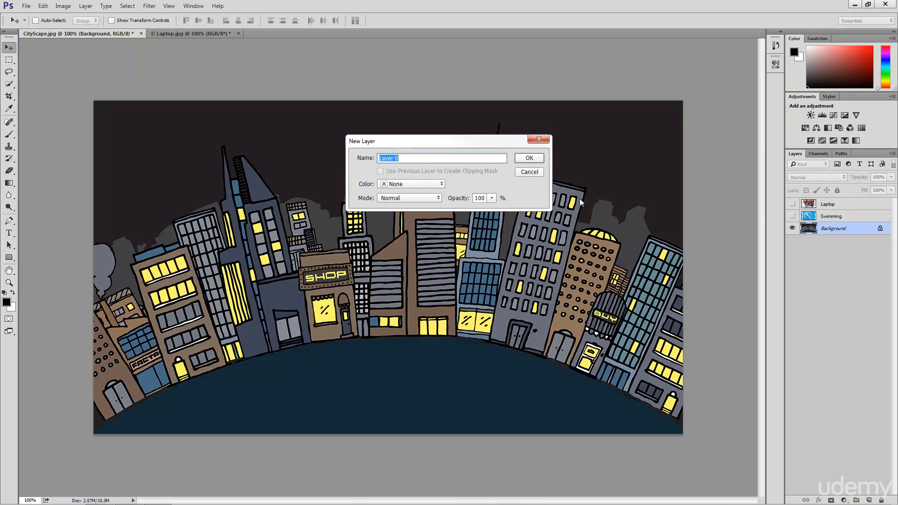
{"action": "left_click_drag", "start_coordinate": [406, 138], "coordinate": [392, 163]}
{"action": "left_click", "coordinate": [391, 163]}
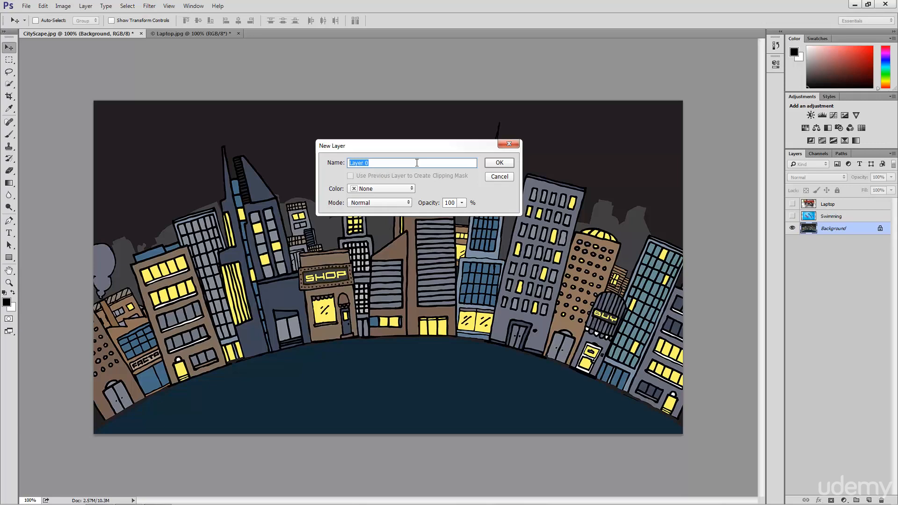
{"action": "type", "text": "CityScape"}
{"action": "key", "text": "Return"}
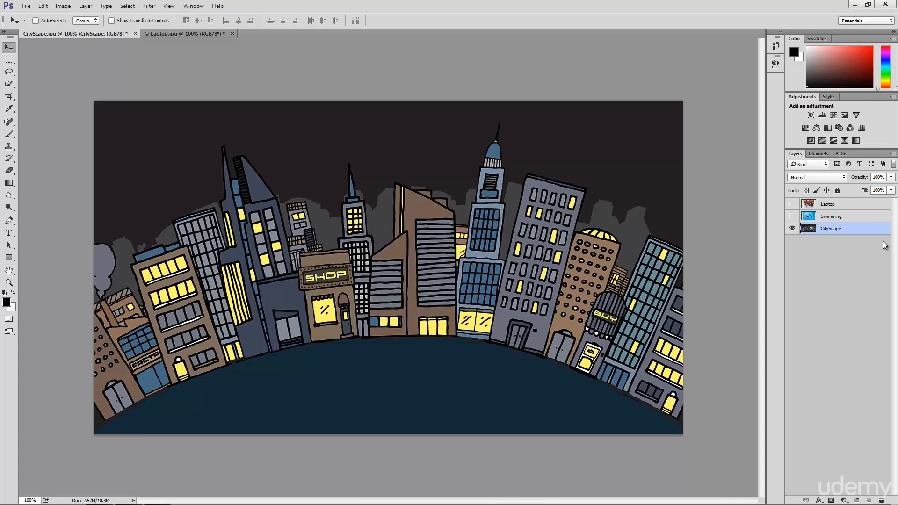
{"action": "left_click", "coordinate": [842, 258]}
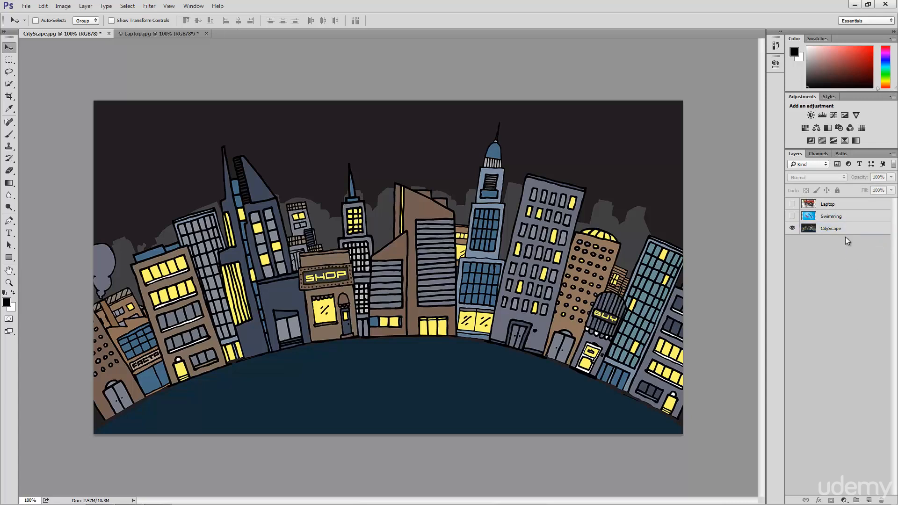
Step: Show the Swimming layer and try moving it below the CityScape layer, restoring the previous layer order
{"action": "left_click_drag", "start_coordinate": [849, 230], "coordinate": [832, 242]}
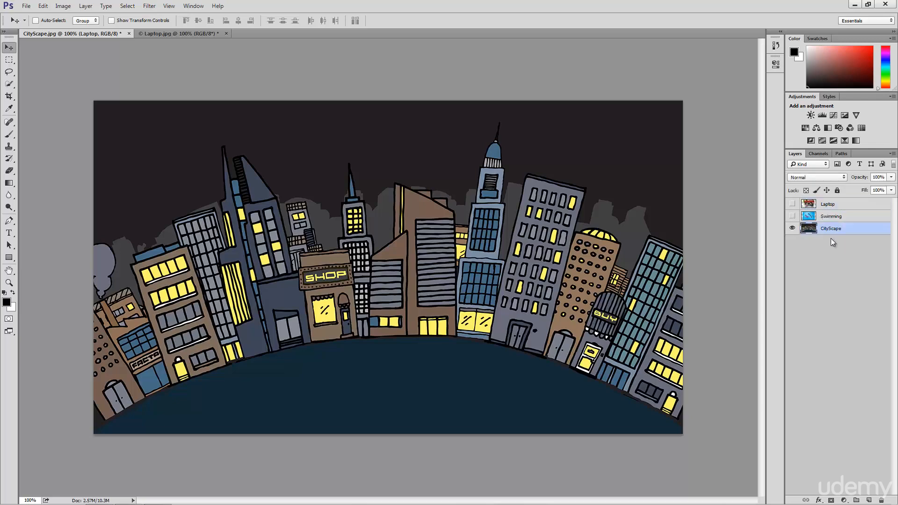
{"action": "left_click", "coordinate": [792, 215]}
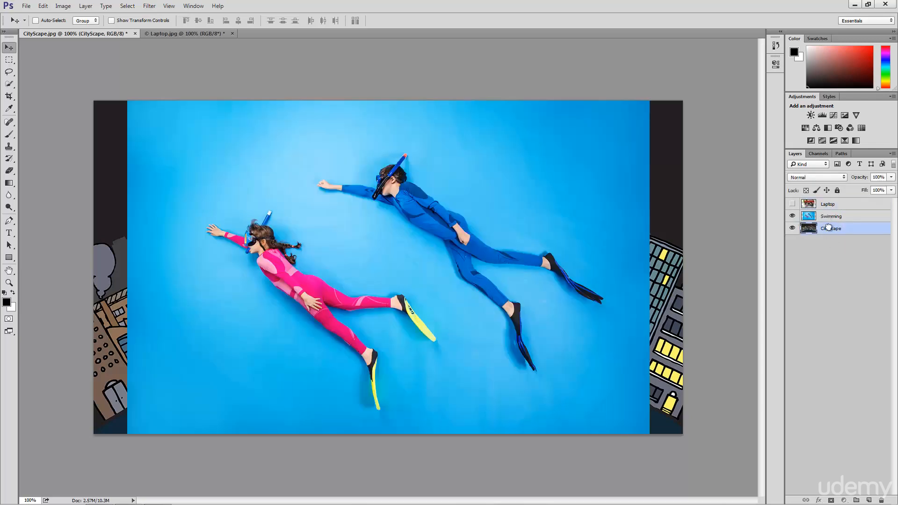
{"action": "left_click_drag", "start_coordinate": [830, 216], "coordinate": [832, 233]}
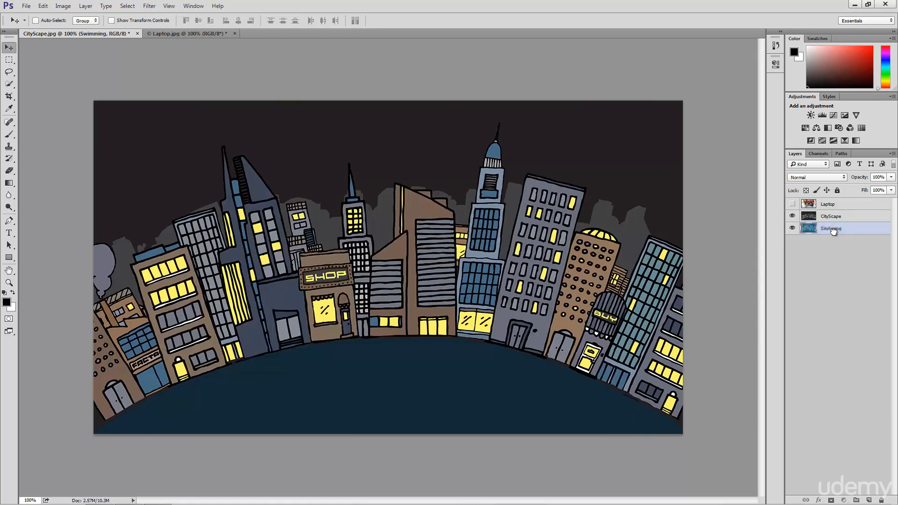
{"action": "key", "text": "ctrl+z"}
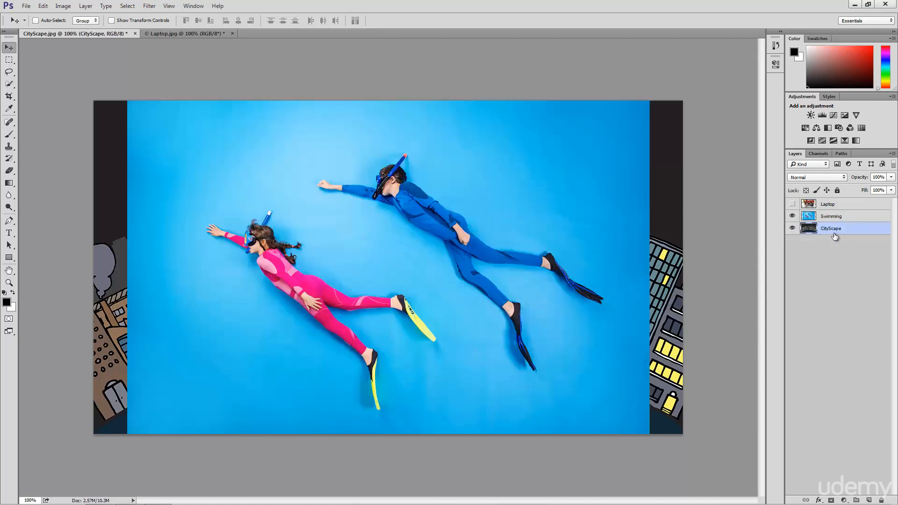
Step: Show the Laptop layer at 53% opacity, and delete that layer
{"action": "left_click", "coordinate": [792, 204]}
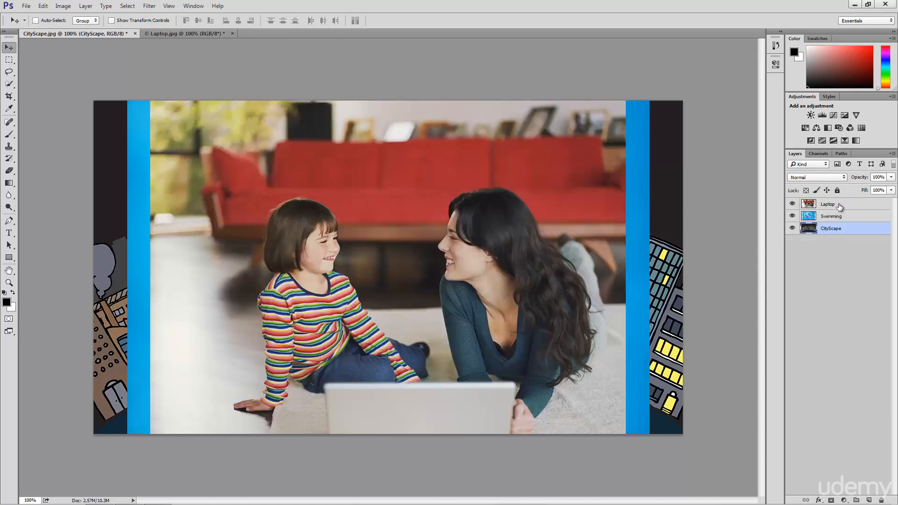
{"action": "left_click", "coordinate": [840, 207]}
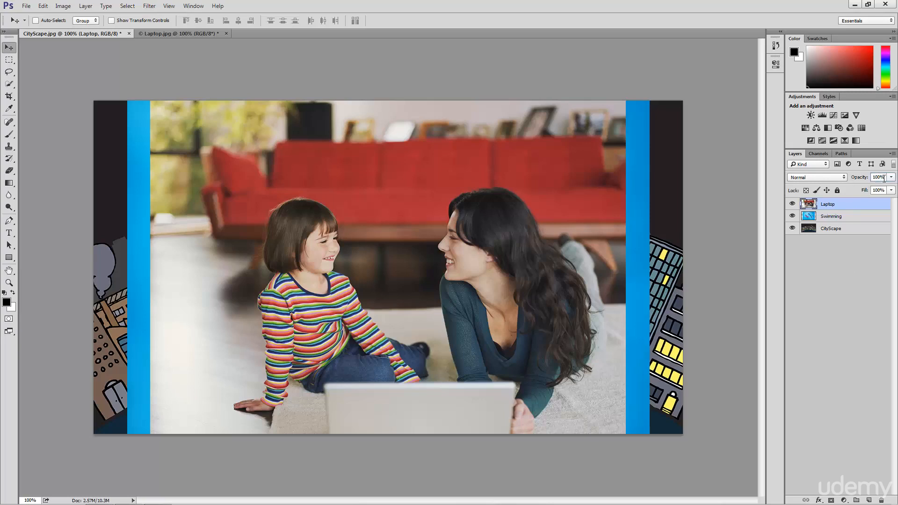
{"action": "left_click", "coordinate": [883, 178]}
{"action": "left_click", "coordinate": [863, 251]}
{"action": "left_click", "coordinate": [853, 206]}
{"action": "left_click_drag", "start_coordinate": [860, 179], "coordinate": [838, 186]}
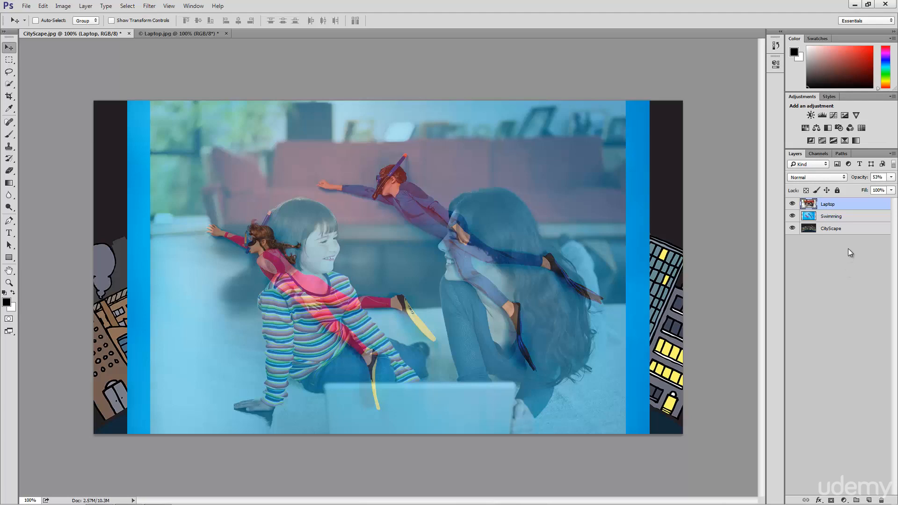
{"action": "left_click_drag", "start_coordinate": [860, 206], "coordinate": [882, 500]}
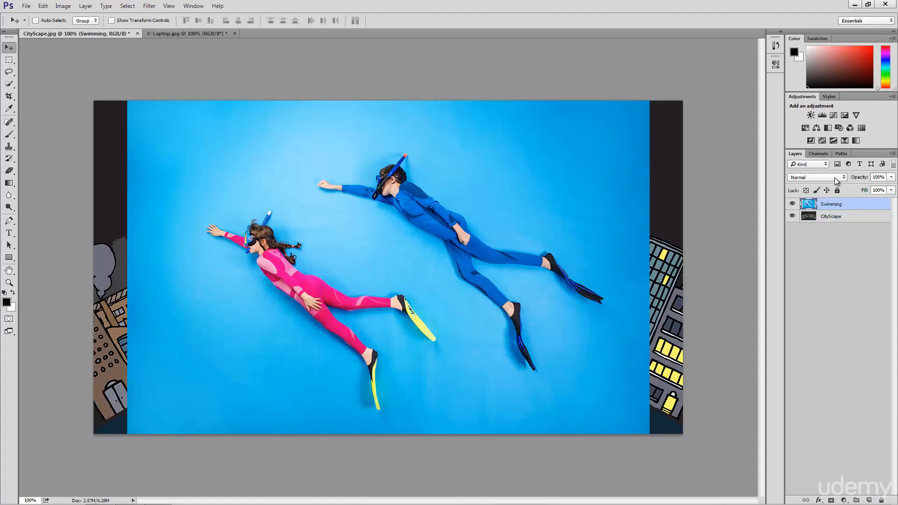
Step: Try the Multiply and Screen blend modes on the Swimming layer
{"action": "left_click", "coordinate": [824, 176]}
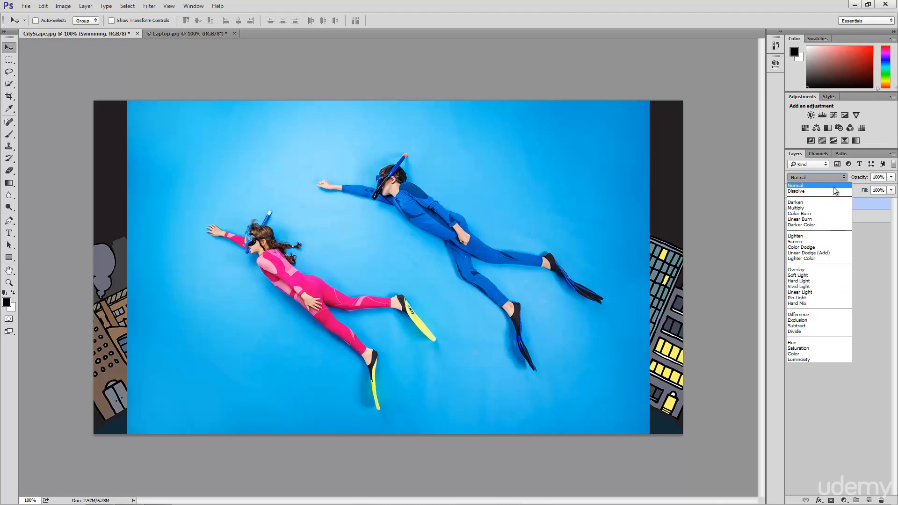
{"action": "left_click", "coordinate": [812, 209]}
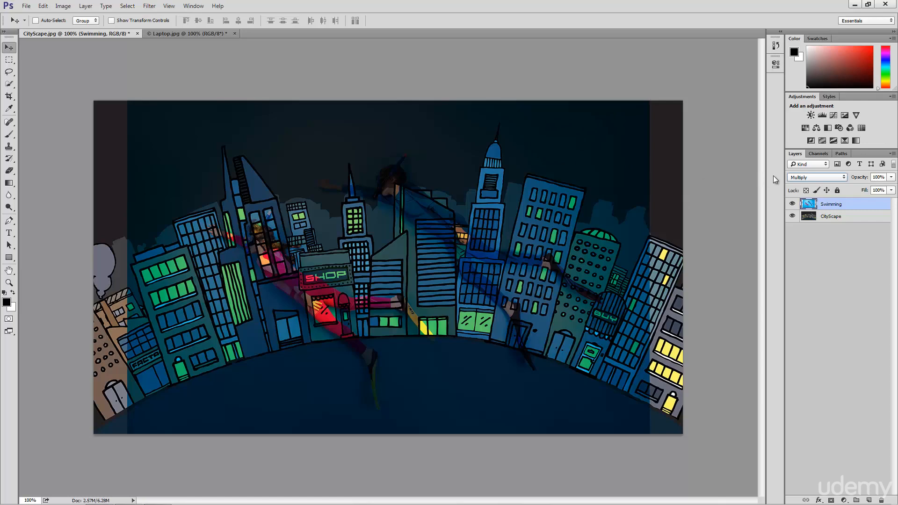
{"action": "left_click", "coordinate": [819, 179]}
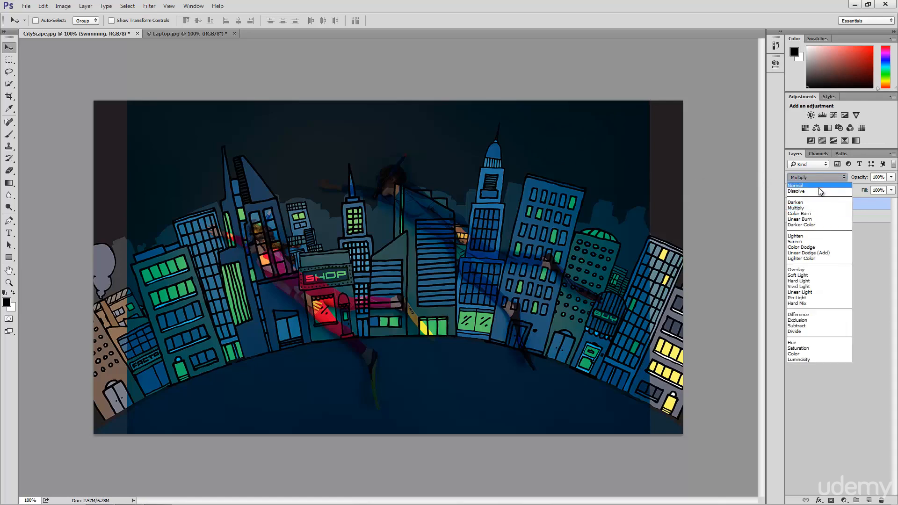
{"action": "left_click", "coordinate": [804, 242]}
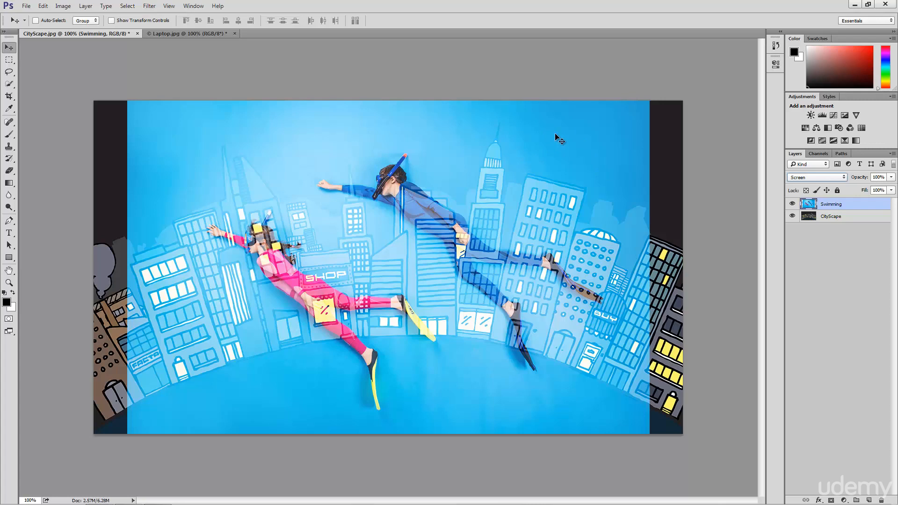
Step: Set the Swimming layer's blend mode to Divide and deselect the layer
{"action": "left_click", "coordinate": [832, 178]}
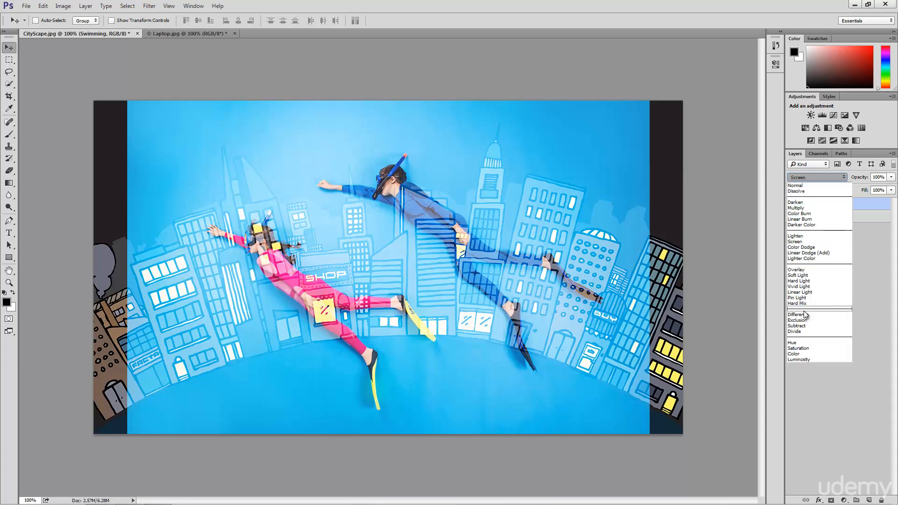
{"action": "left_click", "coordinate": [800, 332]}
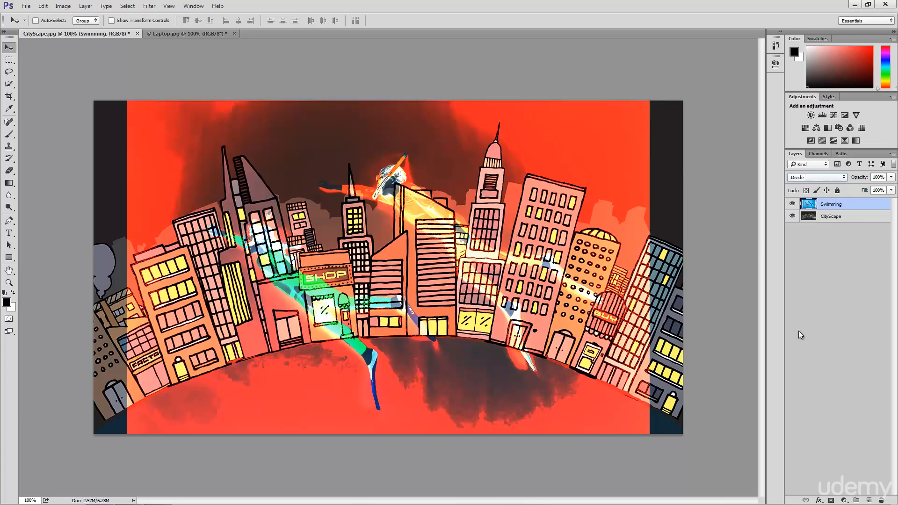
{"action": "left_click", "coordinate": [853, 298]}
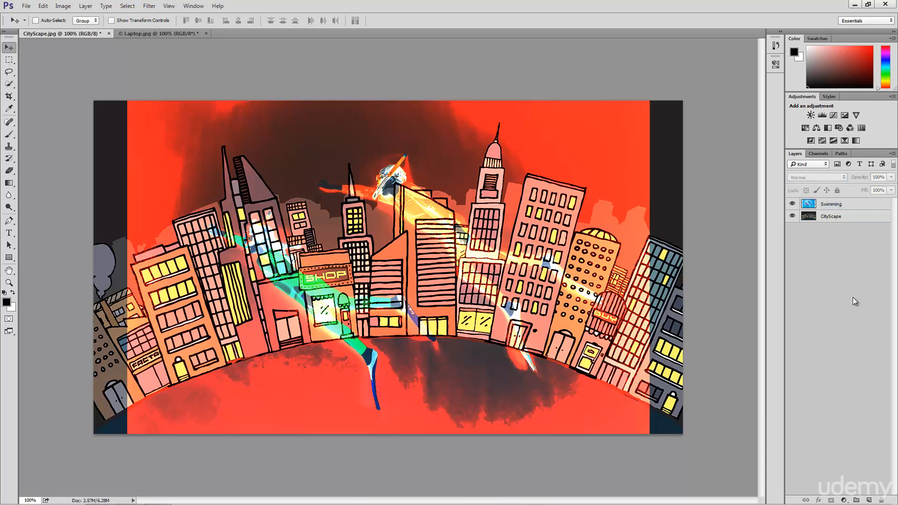